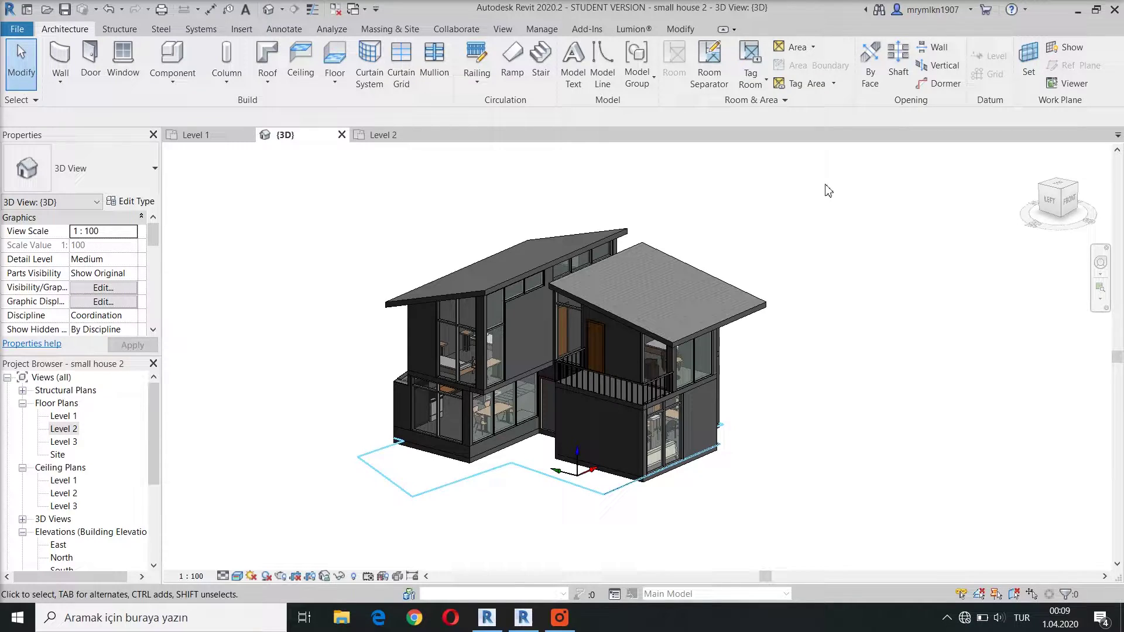
# Step: Pick the upper-floor wall and place a rectangular opening by two diagonal corners
pyautogui.click(938, 51)
pyautogui.click(939, 51)
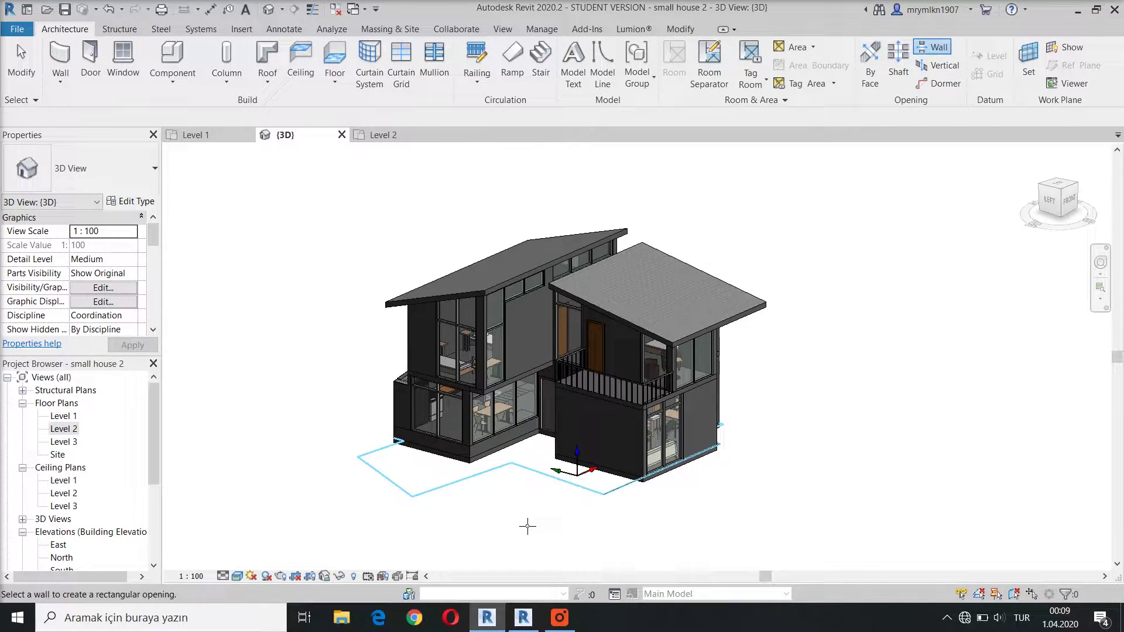
pyautogui.click(515, 378)
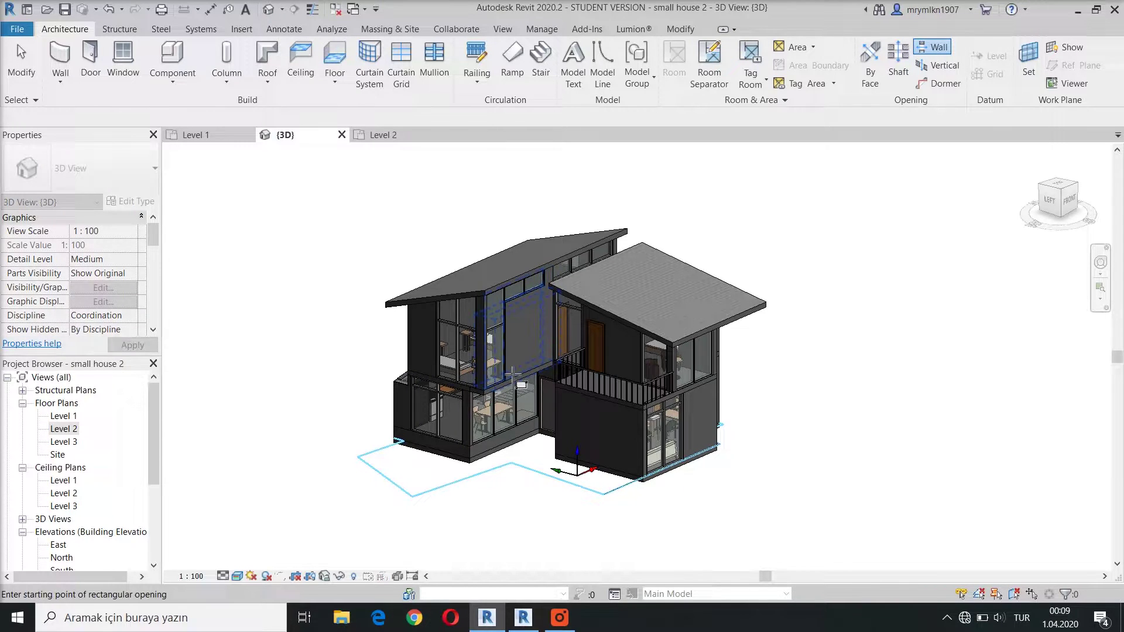
pyautogui.moveTo(540, 450)
pyautogui.keyDown('shift'); pyautogui.mouseDown(button='middle')
pyautogui.moveTo(505, 462)
pyautogui.moveTo(544, 324)
pyautogui.mouseUp(button='middle'); pyautogui.keyUp('shift')
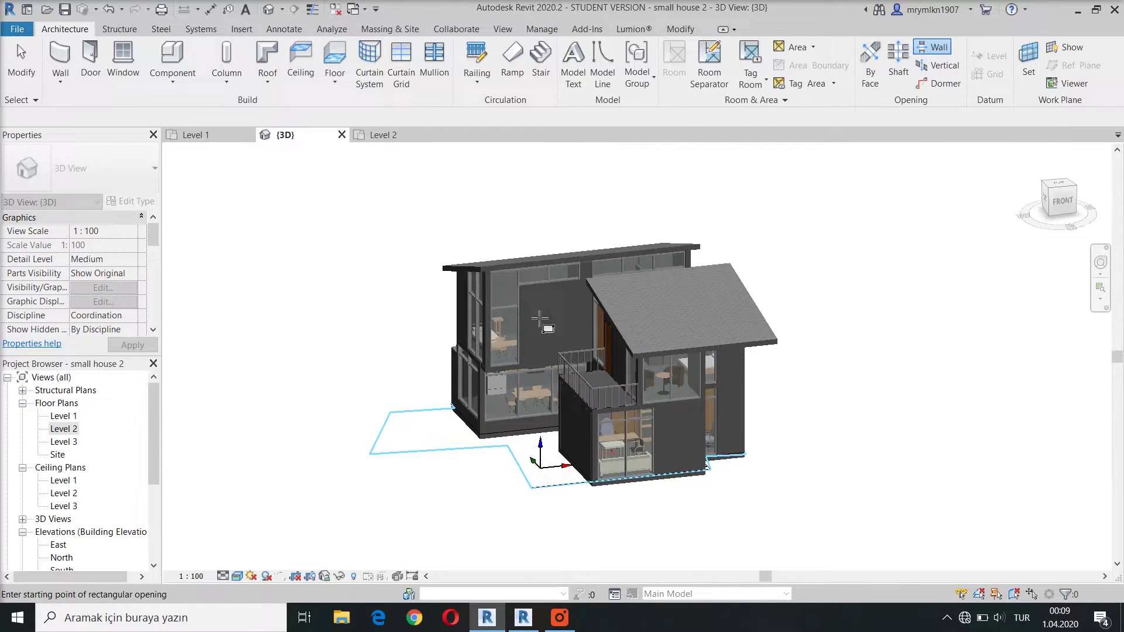
pyautogui.click(542, 323)
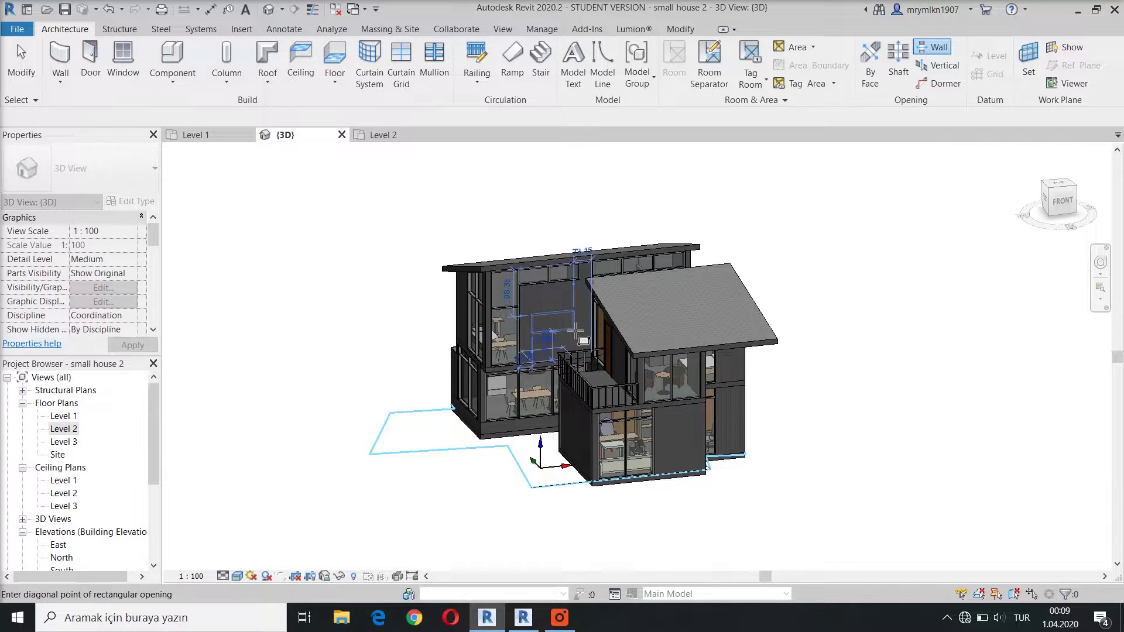
pyautogui.click(573, 344)
pyautogui.keyDown('shift'); pyautogui.moveTo(487, 479); pyautogui.dragTo(533, 508, button='middle'); pyautogui.keyUp('shift')
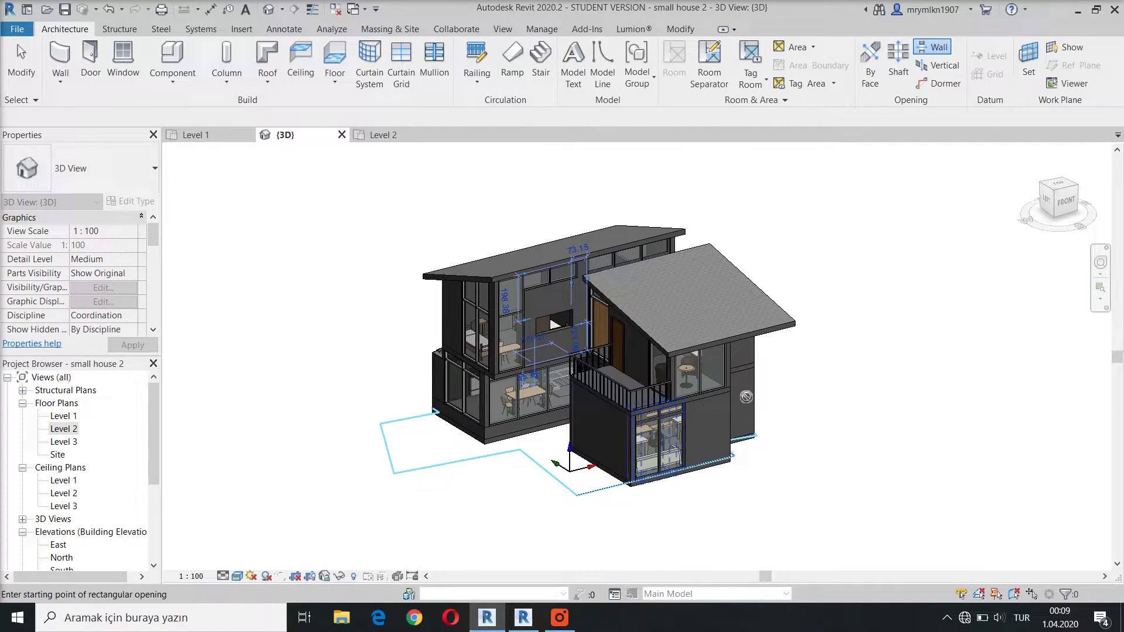
# Step: Start a vertical opening on the front block's floor slab, cancelling a stray boundary line
pyautogui.click(945, 69)
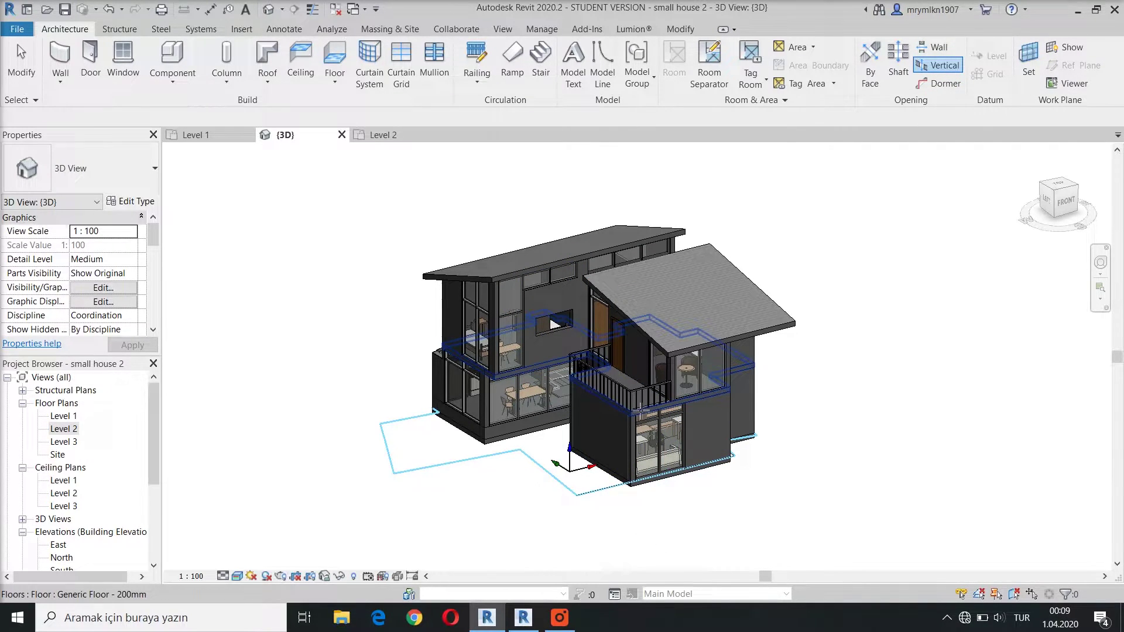
pyautogui.click(644, 413)
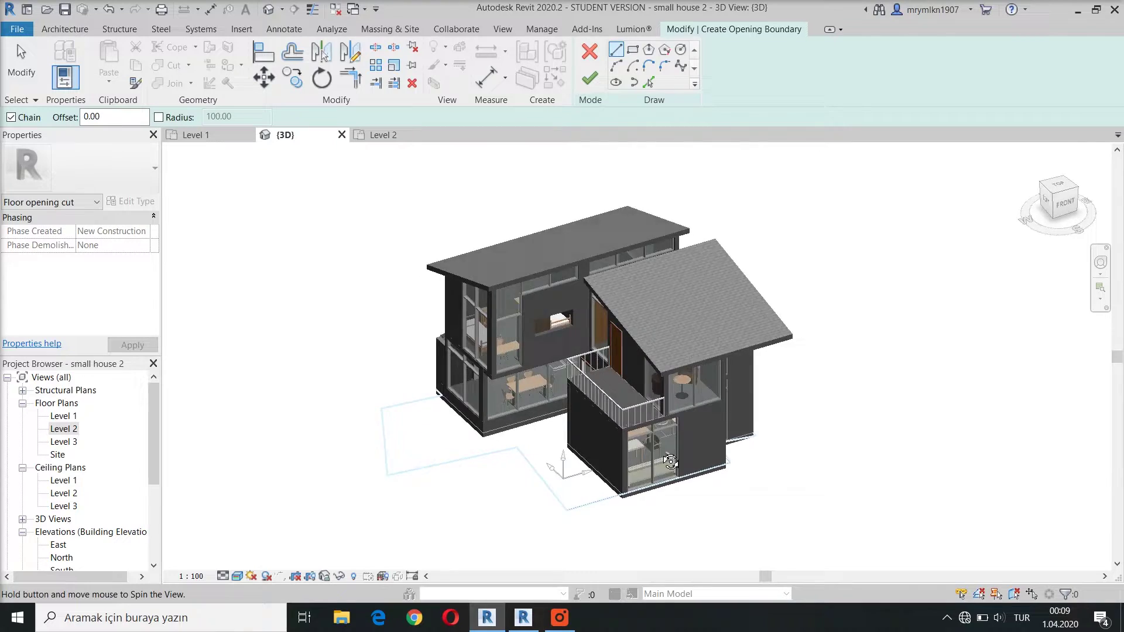
pyautogui.keyDown('shift'); pyautogui.moveTo(643, 413); pyautogui.dragTo(644, 492, button='middle'); pyautogui.keyUp('shift')
pyautogui.scroll(3, 562, 402)
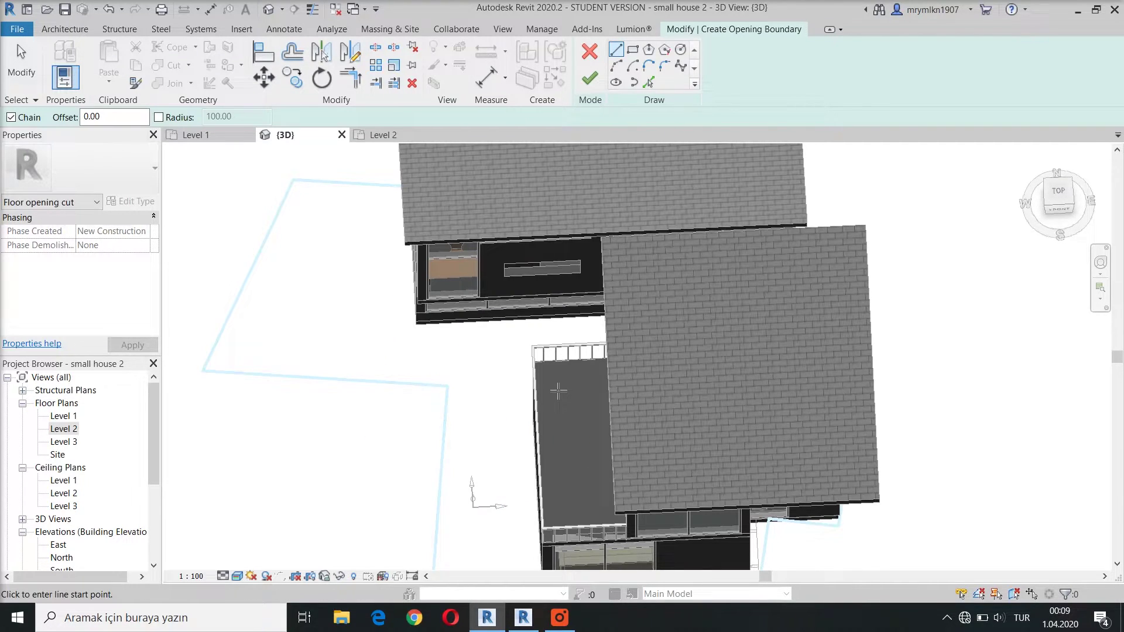
pyautogui.click(566, 402)
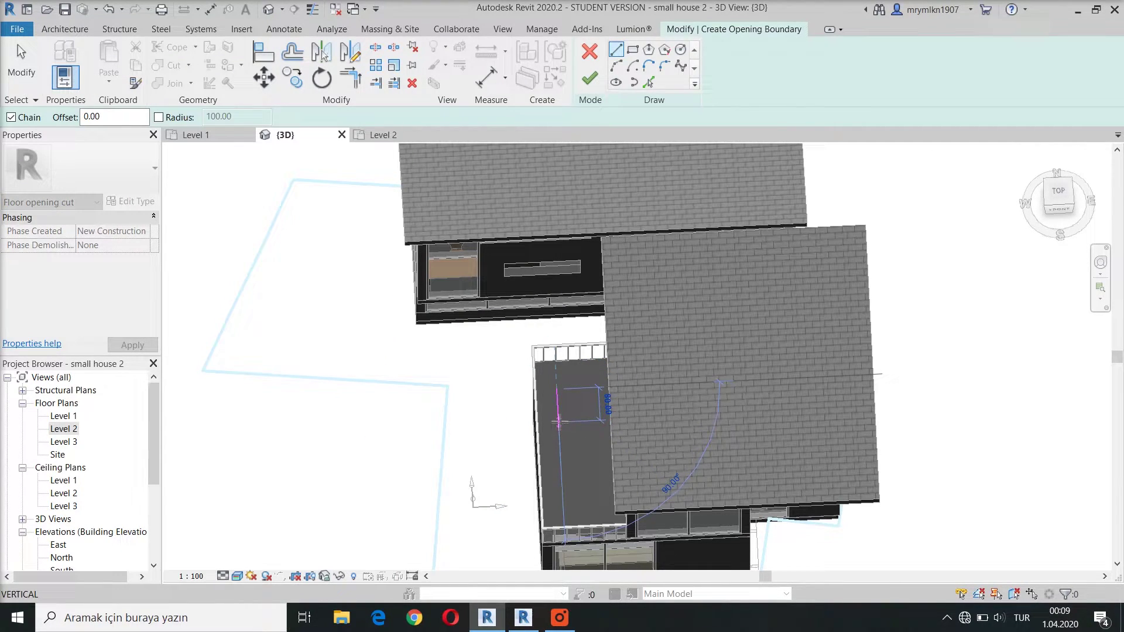
pyautogui.press('Escape')
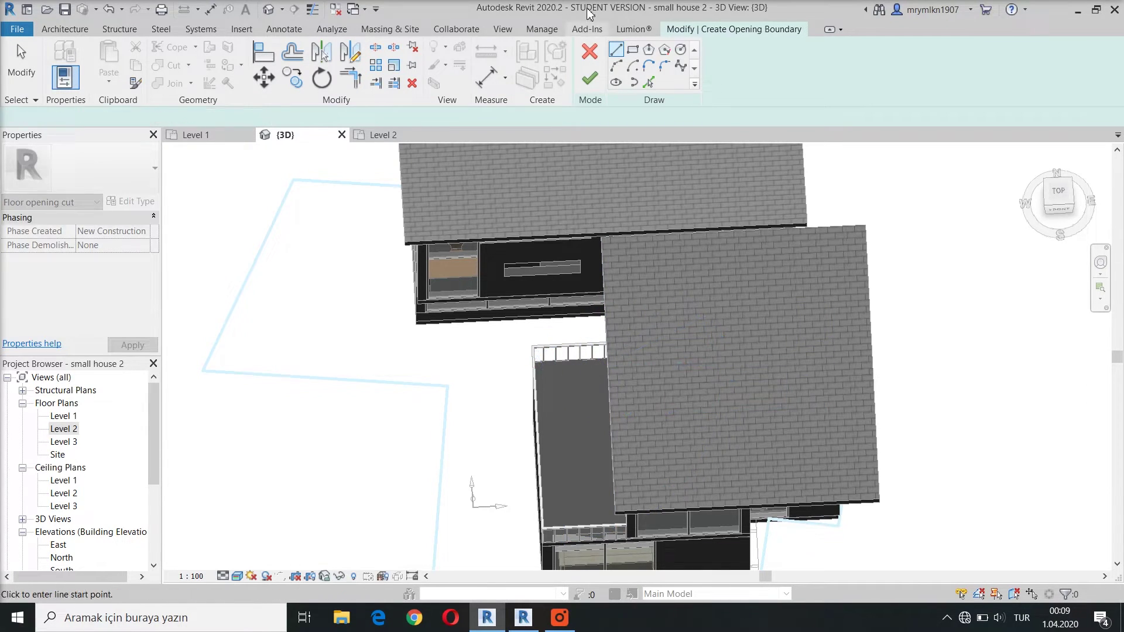
# Step: Sketch a square rectangular outline on the slab and finish the floor opening
pyautogui.click(633, 50)
pyautogui.click(559, 384)
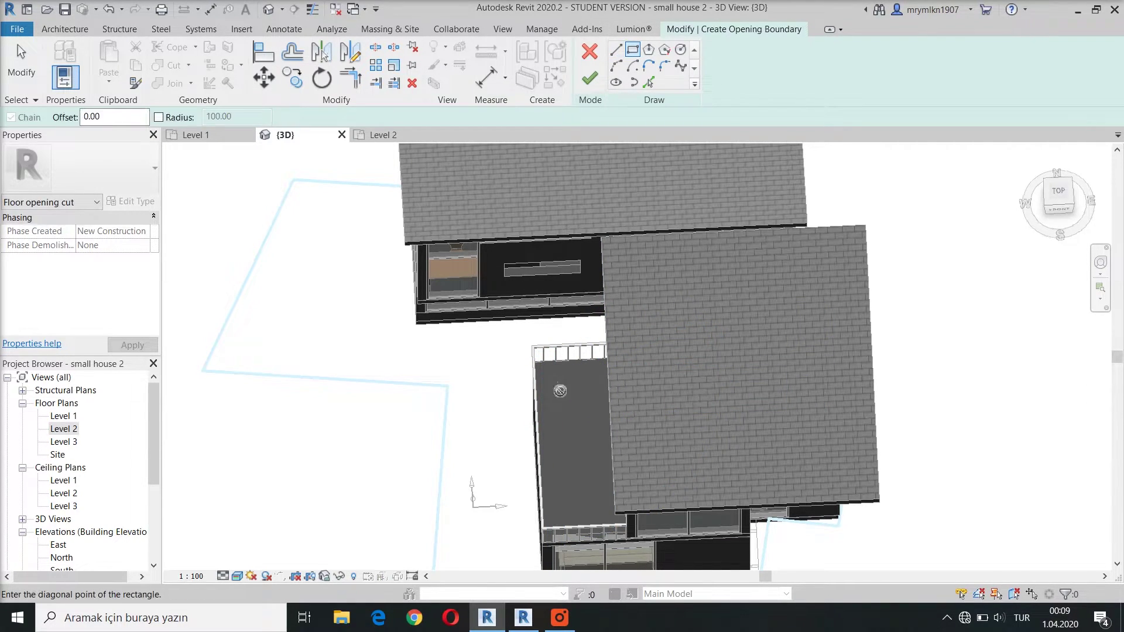
pyautogui.click(597, 413)
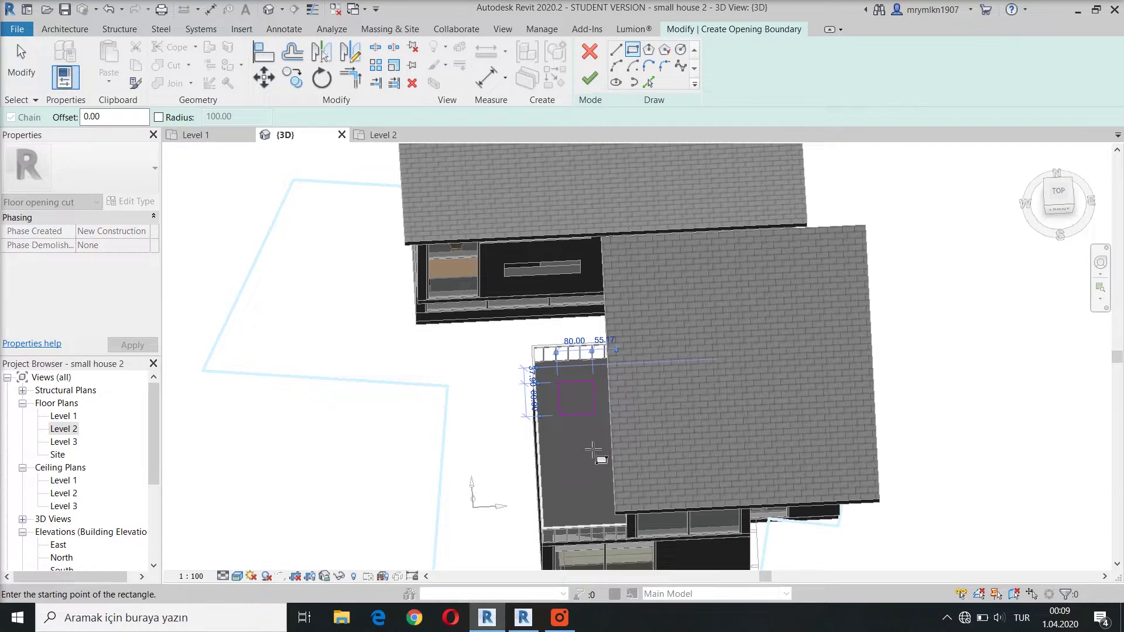
pyautogui.click(589, 78)
pyautogui.keyDown('shift'); pyautogui.moveTo(431, 401); pyautogui.dragTo(453, 427, button='middle'); pyautogui.keyUp('shift')
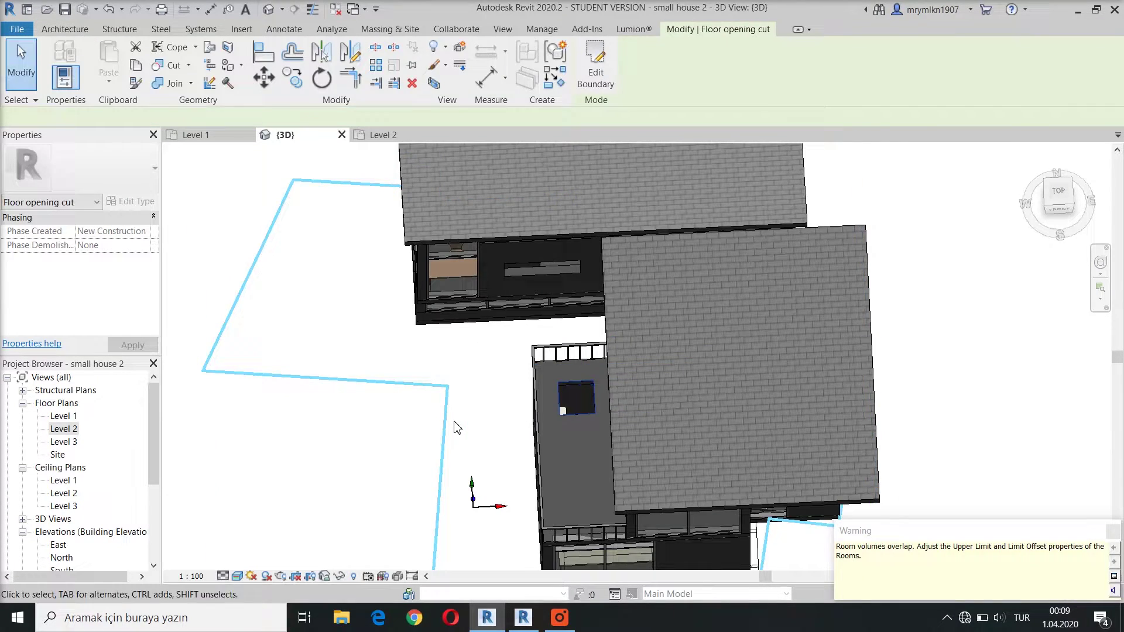
pyautogui.scroll(-2, 454, 427)
pyautogui.click(769, 501)
pyautogui.keyDown('shift'); pyautogui.moveTo(791, 484); pyautogui.dragTo(763, 309, button='middle'); pyautogui.keyUp('shift')
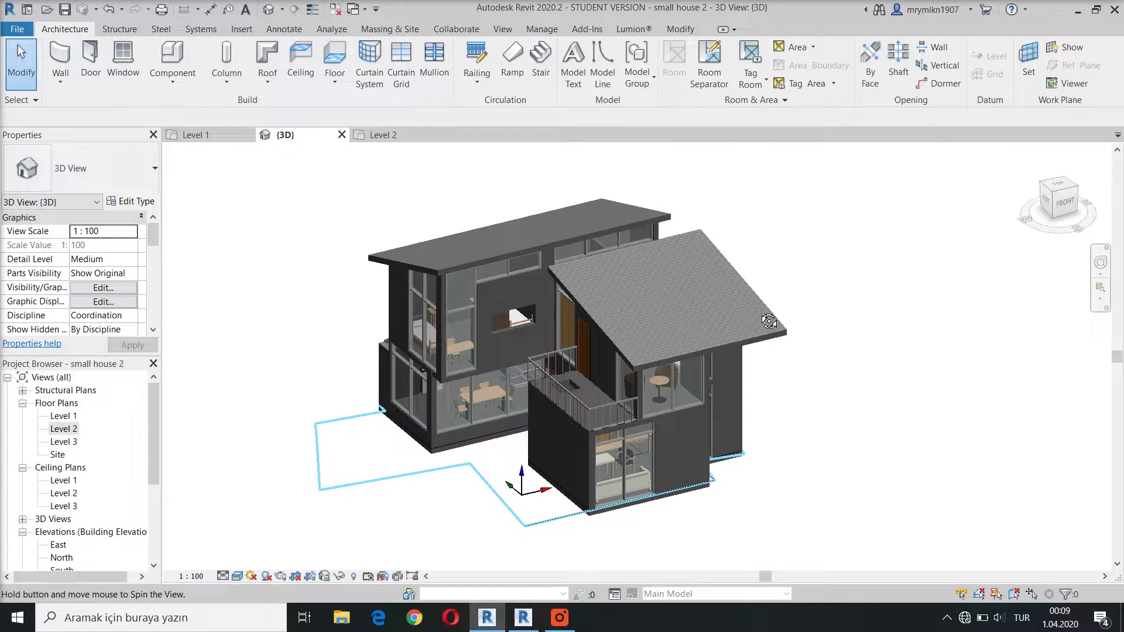
pyautogui.keyDown('shift'); pyautogui.moveTo(762, 310); pyautogui.dragTo(762, 317, button='middle'); pyautogui.keyUp('shift')
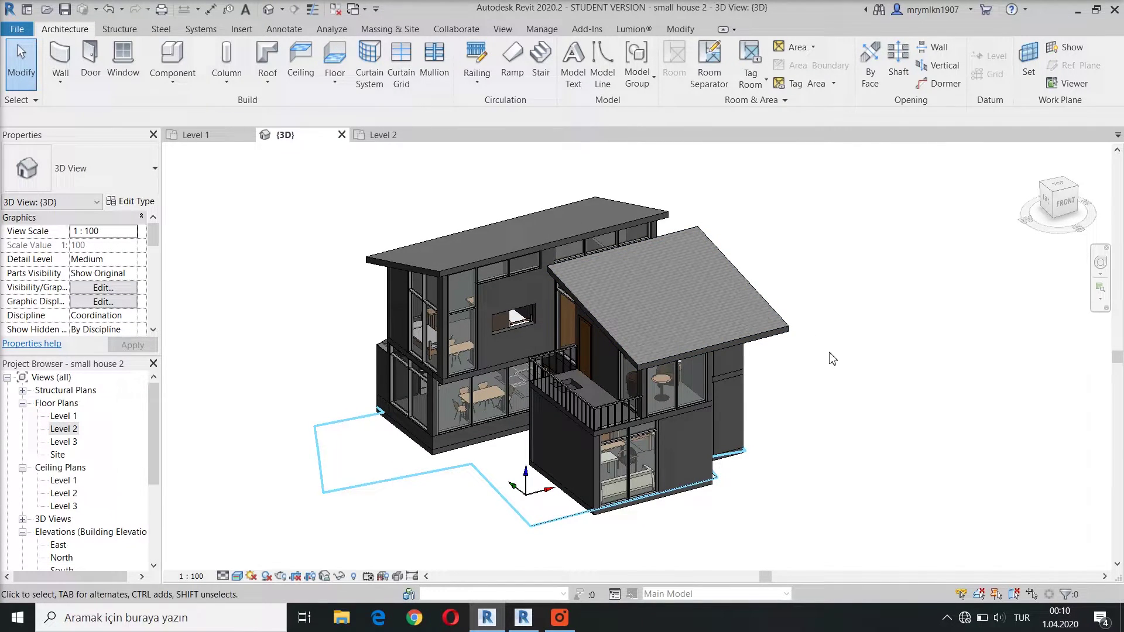
# Step: Sketch a small square rectangle on the front roof face and finish the by-face opening
pyautogui.click(871, 84)
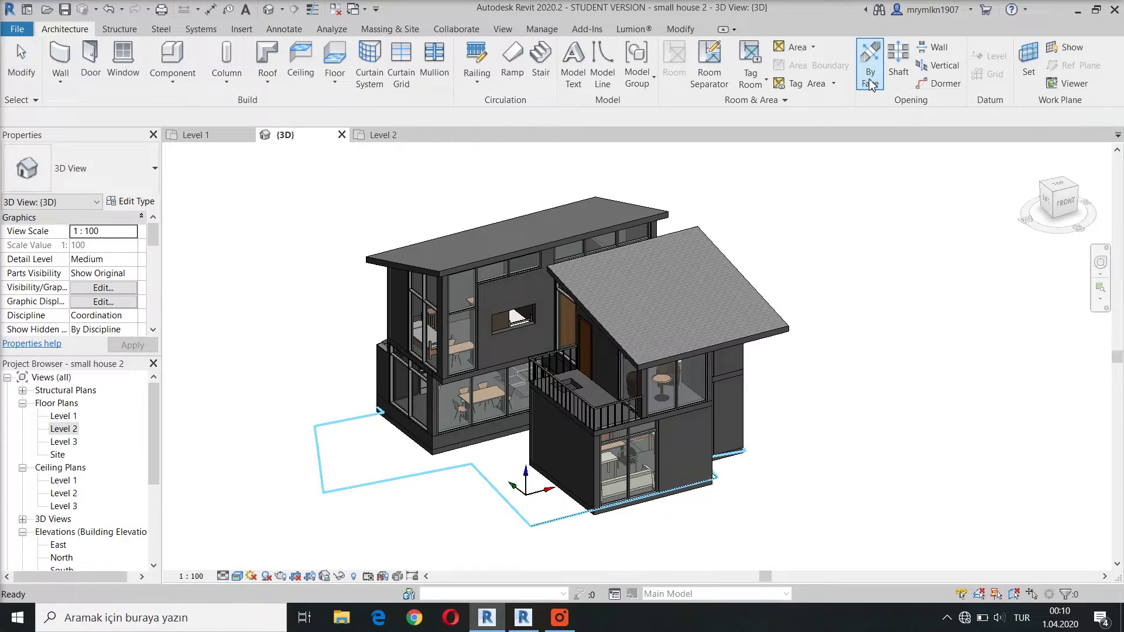
pyautogui.click(763, 329)
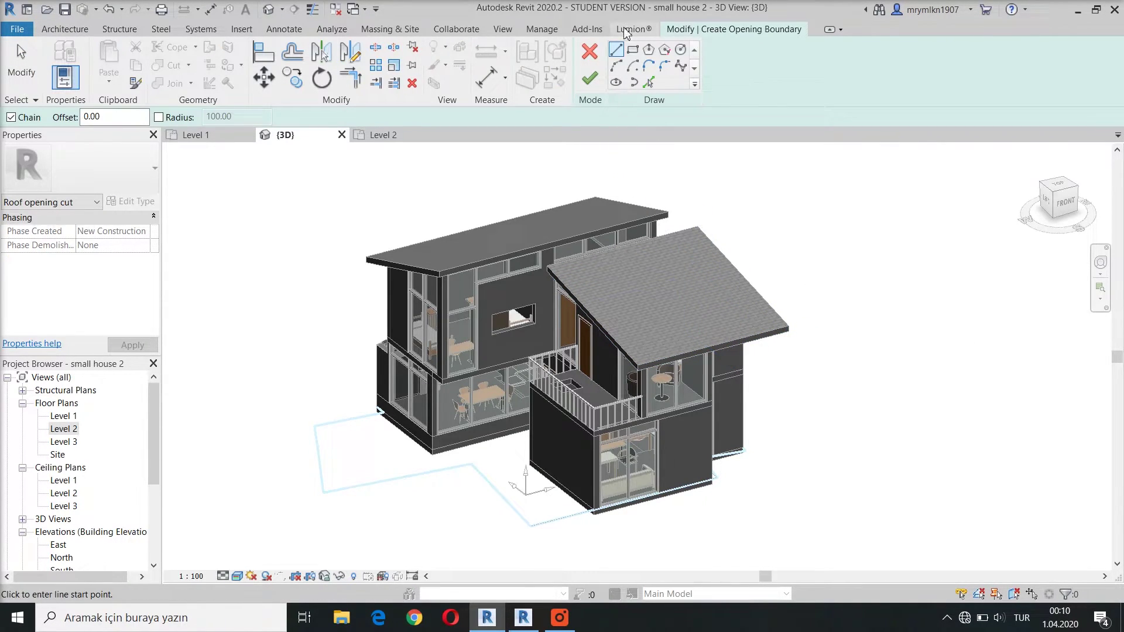
pyautogui.click(632, 50)
pyautogui.moveTo(794, 411)
pyautogui.keyDown('shift'); pyautogui.mouseDown(button='middle')
pyautogui.moveTo(694, 436)
pyautogui.moveTo(577, 393)
pyautogui.mouseUp(button='middle'); pyautogui.keyUp('shift')
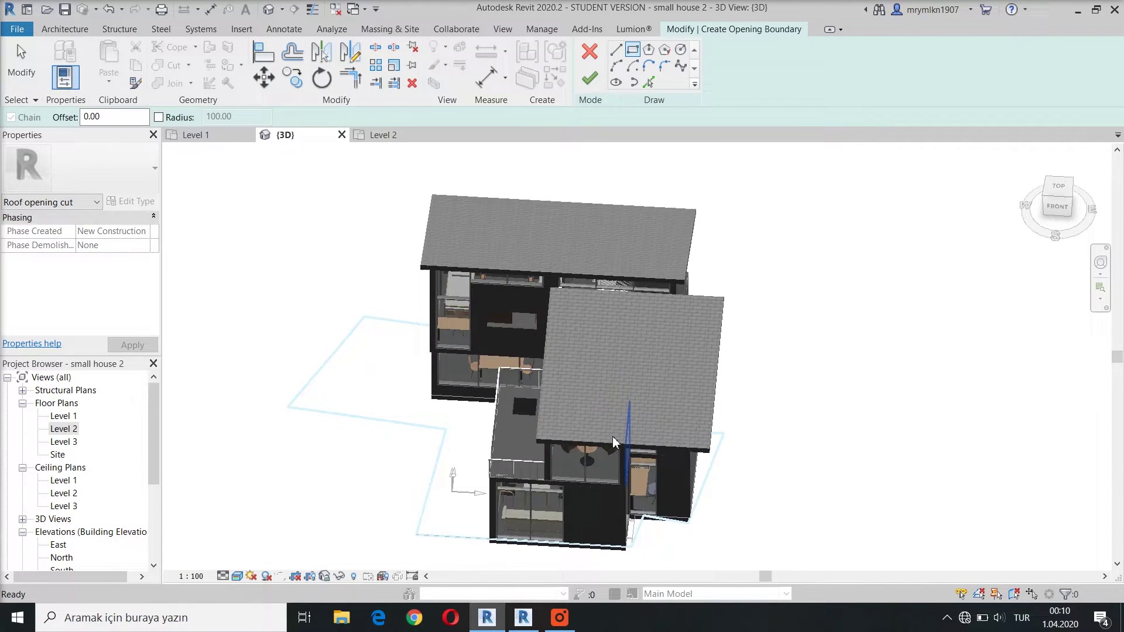
pyautogui.click(571, 381)
pyautogui.click(612, 411)
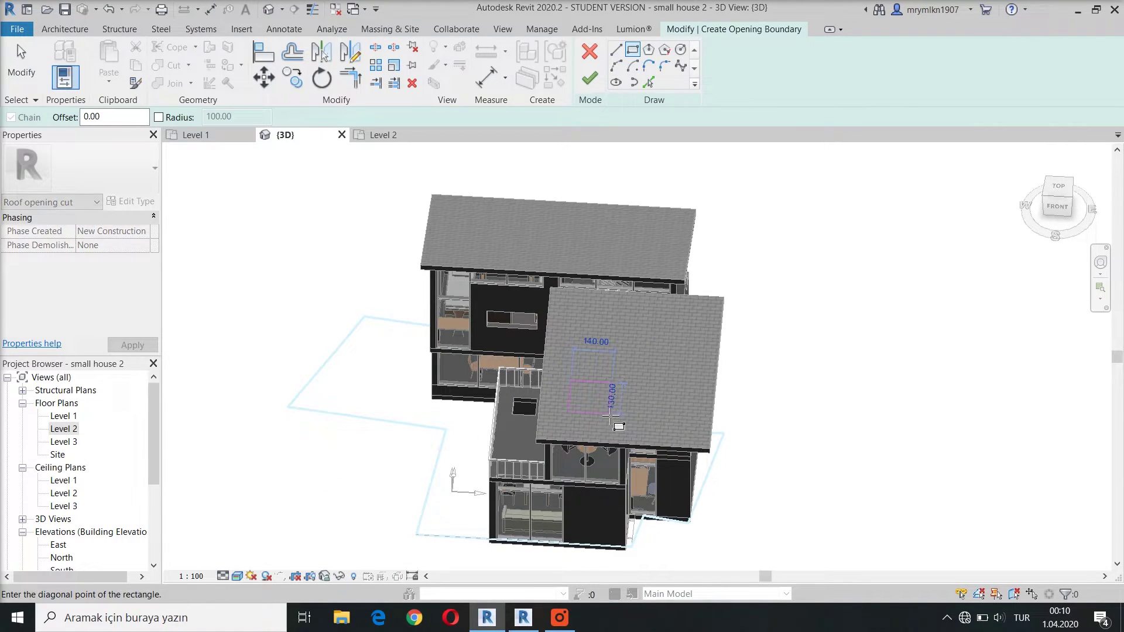
pyautogui.click(586, 77)
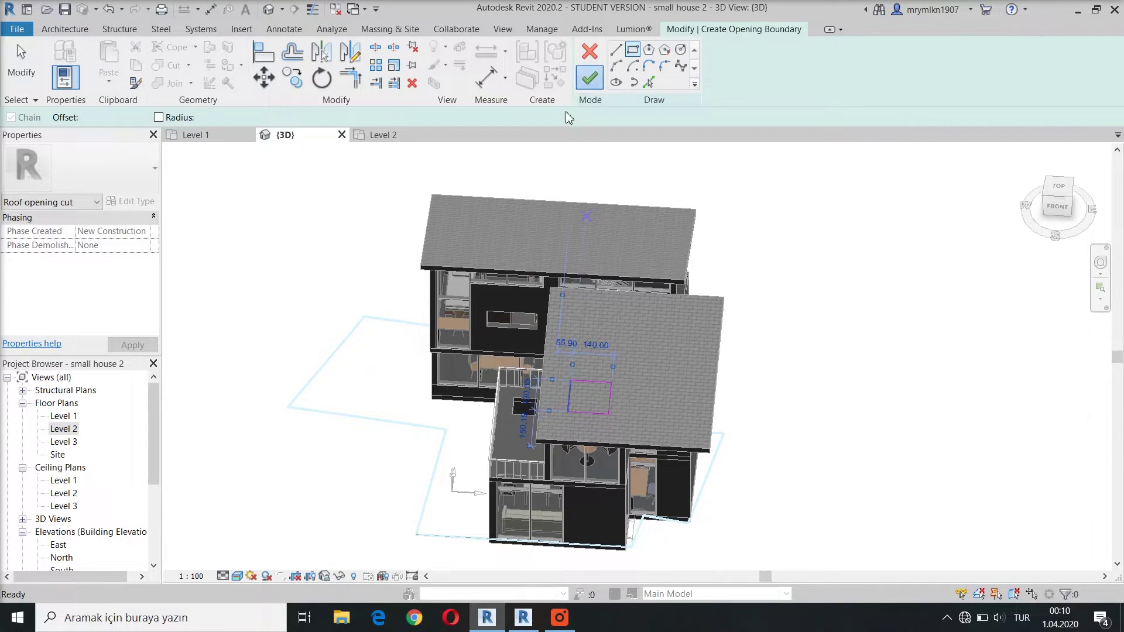
pyautogui.moveTo(781, 521)
pyautogui.keyDown('shift'); pyautogui.mouseDown(button='middle')
pyautogui.moveTo(878, 406)
pyautogui.moveTo(791, 434)
pyautogui.moveTo(796, 400)
pyautogui.moveTo(791, 421)
pyautogui.mouseUp(button='middle'); pyautogui.keyUp('shift')
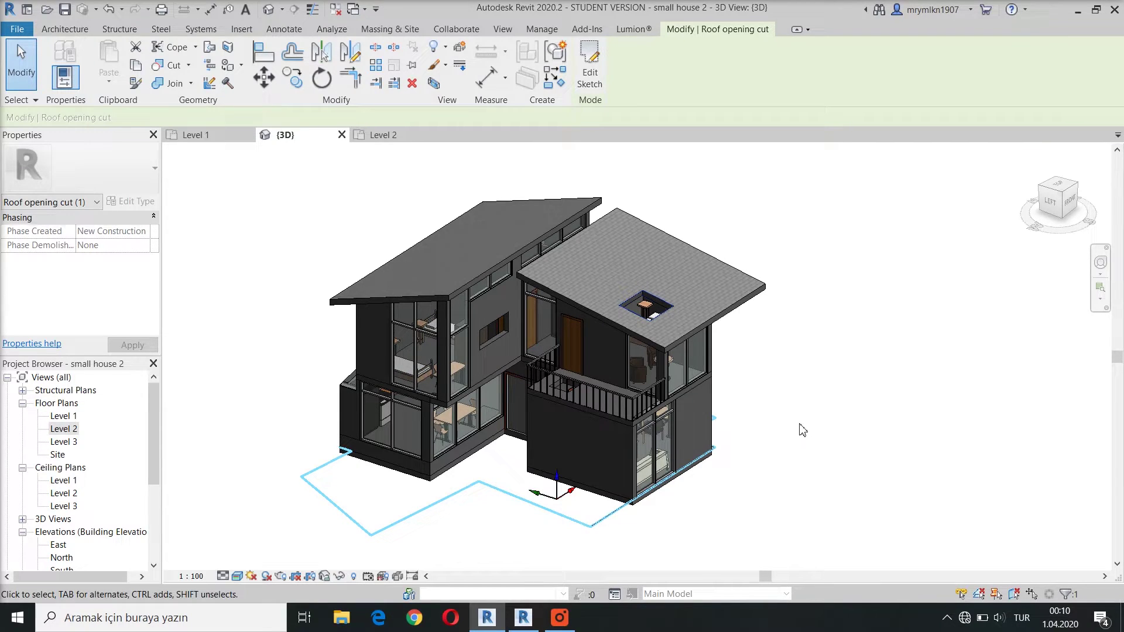
pyautogui.click(772, 209)
# Step: Start a shaft opening in the Level 2 plan with its top constraint set to Up to level
pyautogui.click(896, 69)
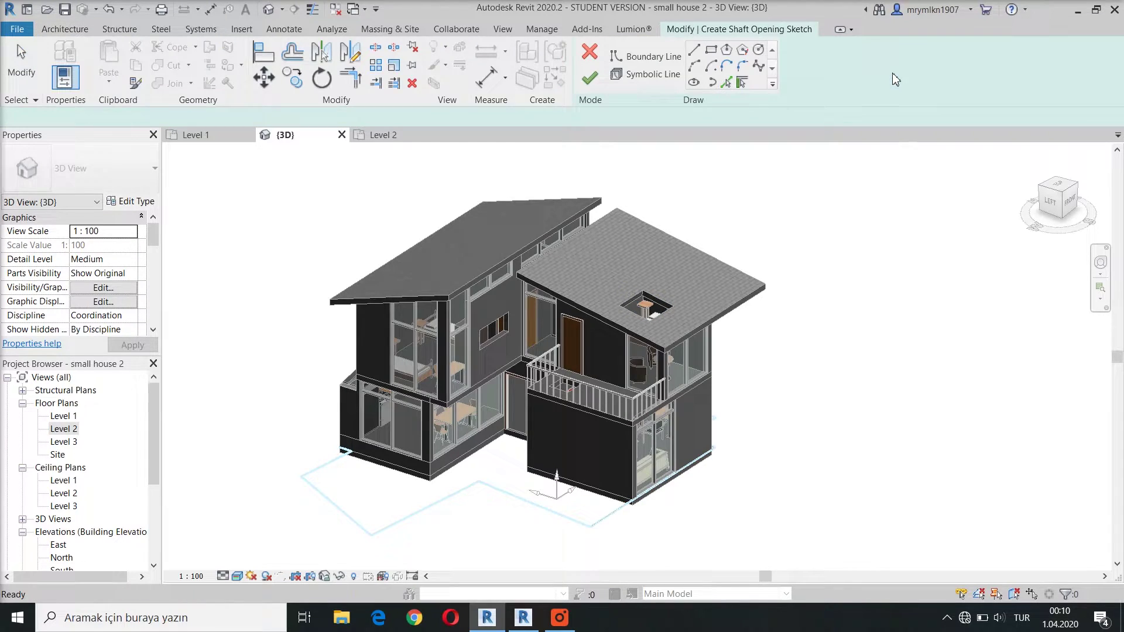
pyautogui.doubleClick(64, 429)
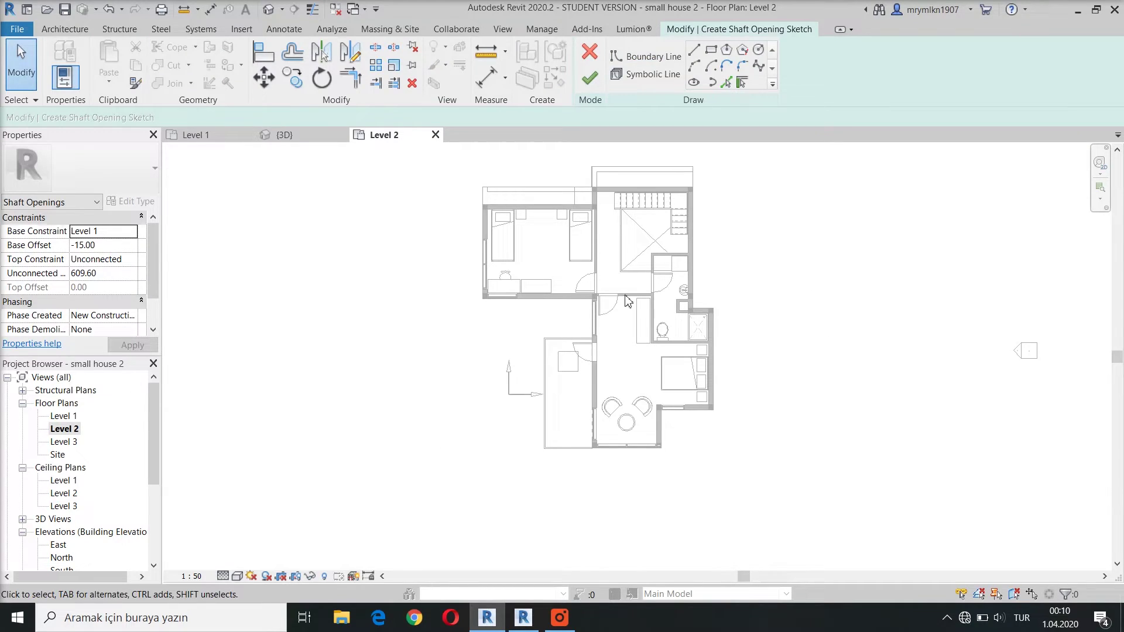
pyautogui.click(136, 261)
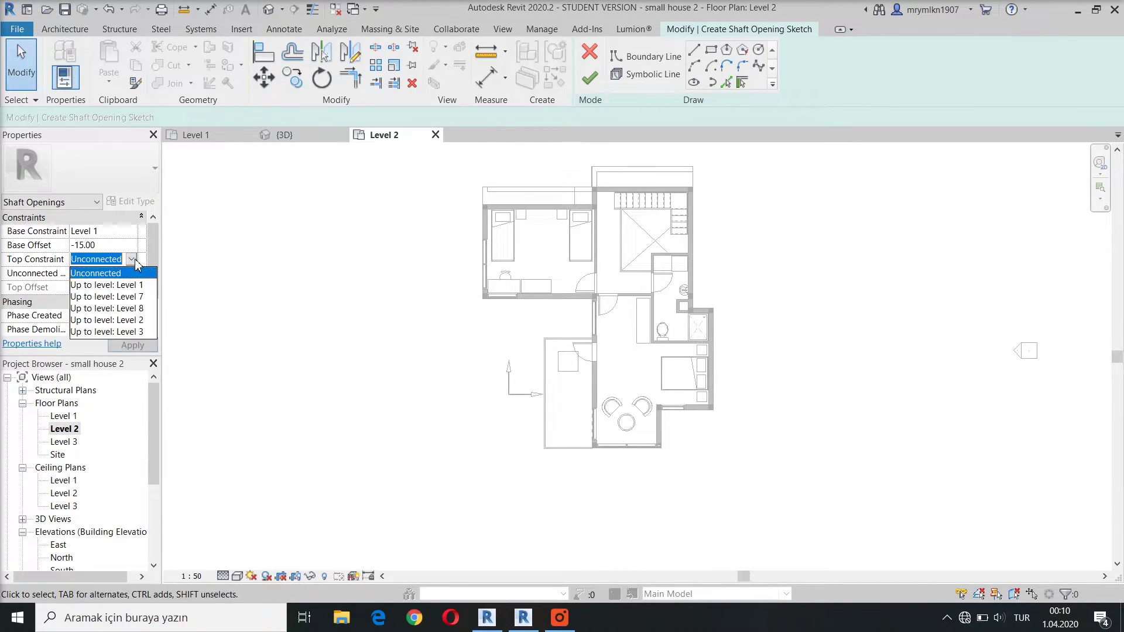
pyautogui.click(140, 322)
pyautogui.click(133, 344)
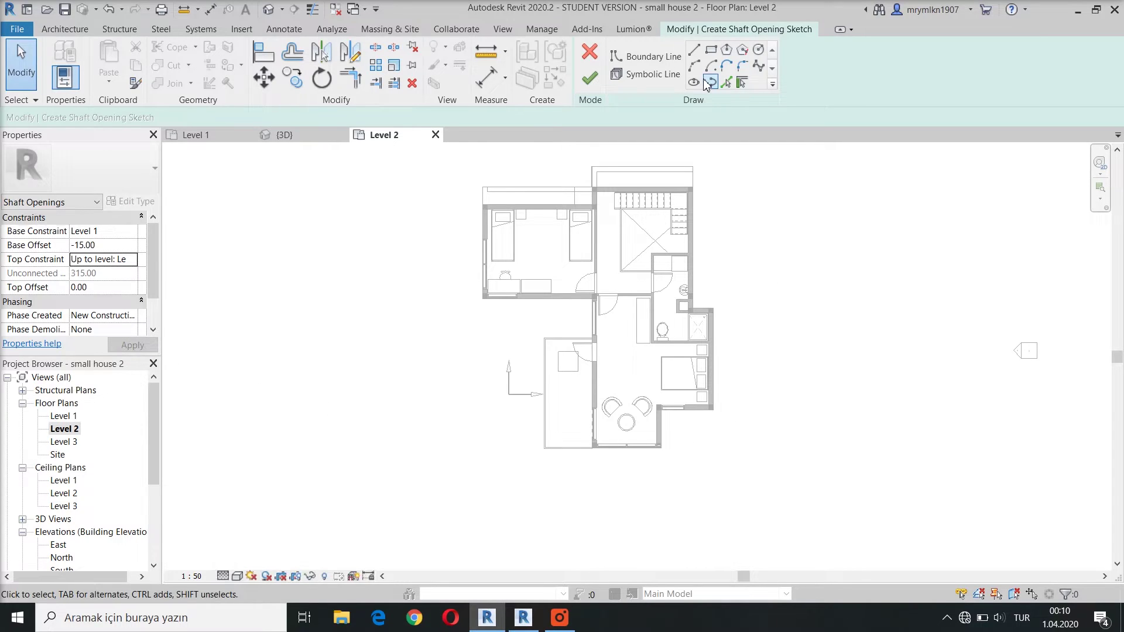
# Step: Sketch the square shaft boundary in the lower-left room and finish the shaft
pyautogui.click(711, 51)
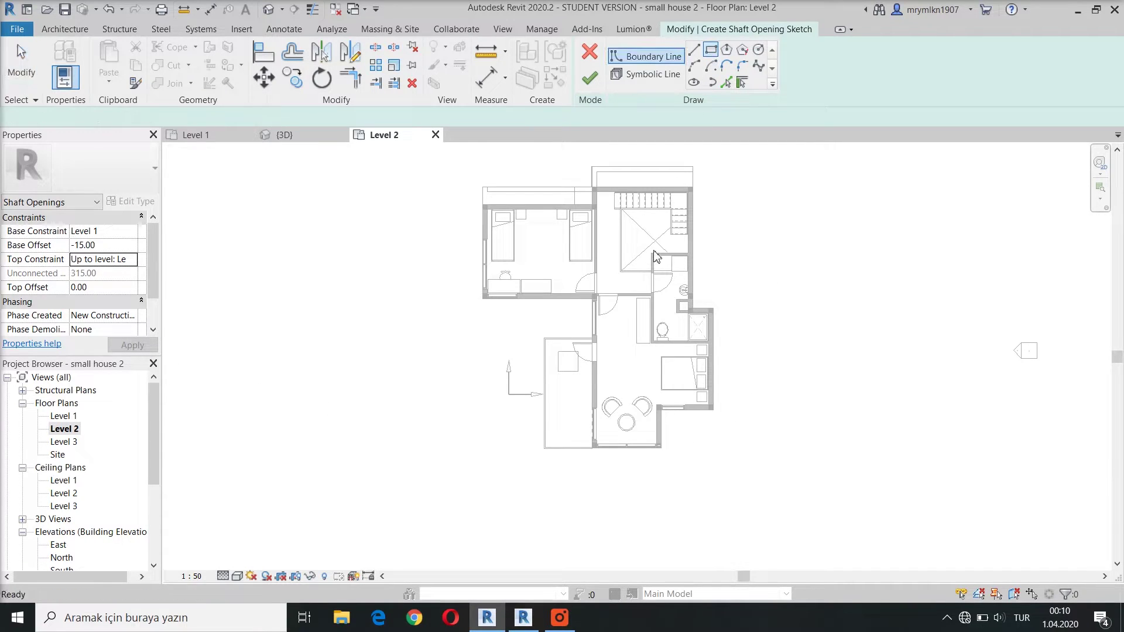
pyautogui.click(555, 405)
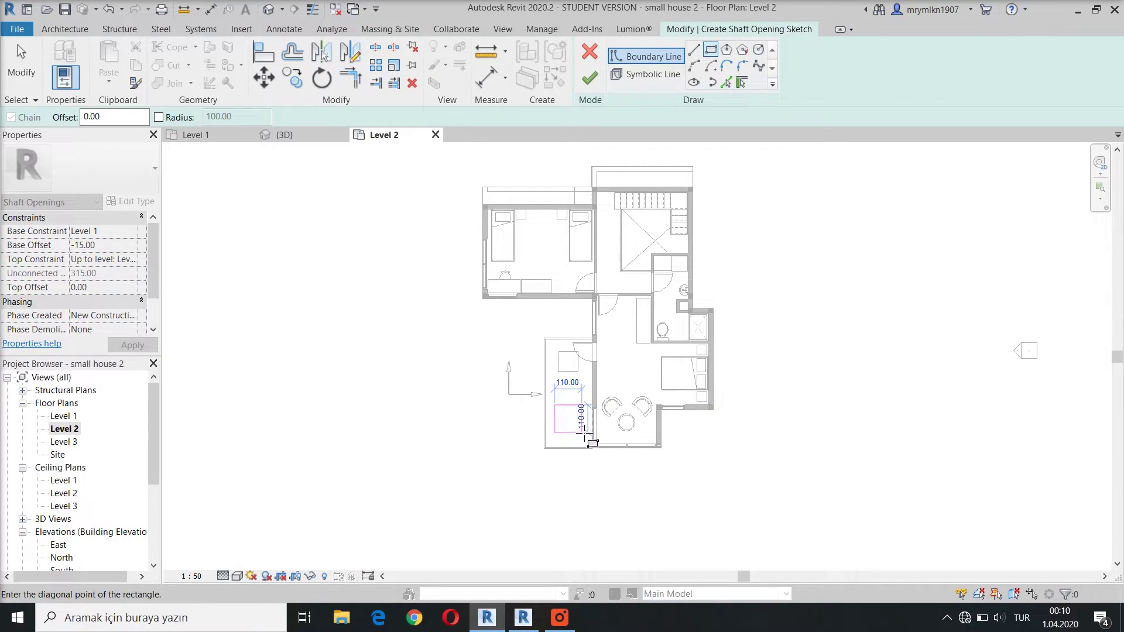
pyautogui.click(592, 443)
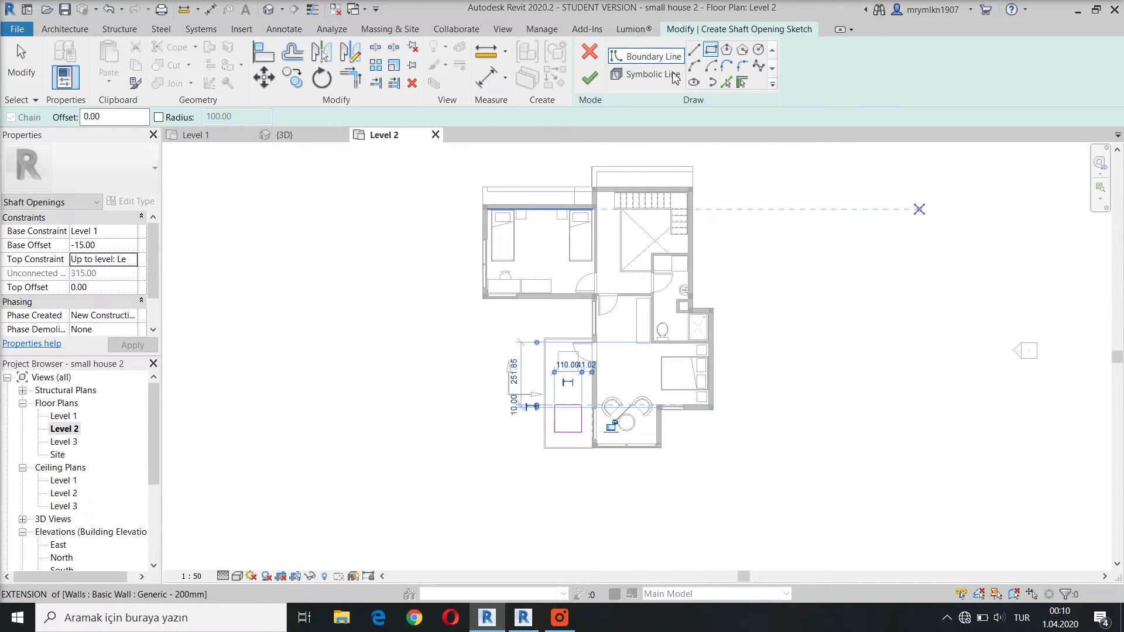
pyautogui.click(589, 79)
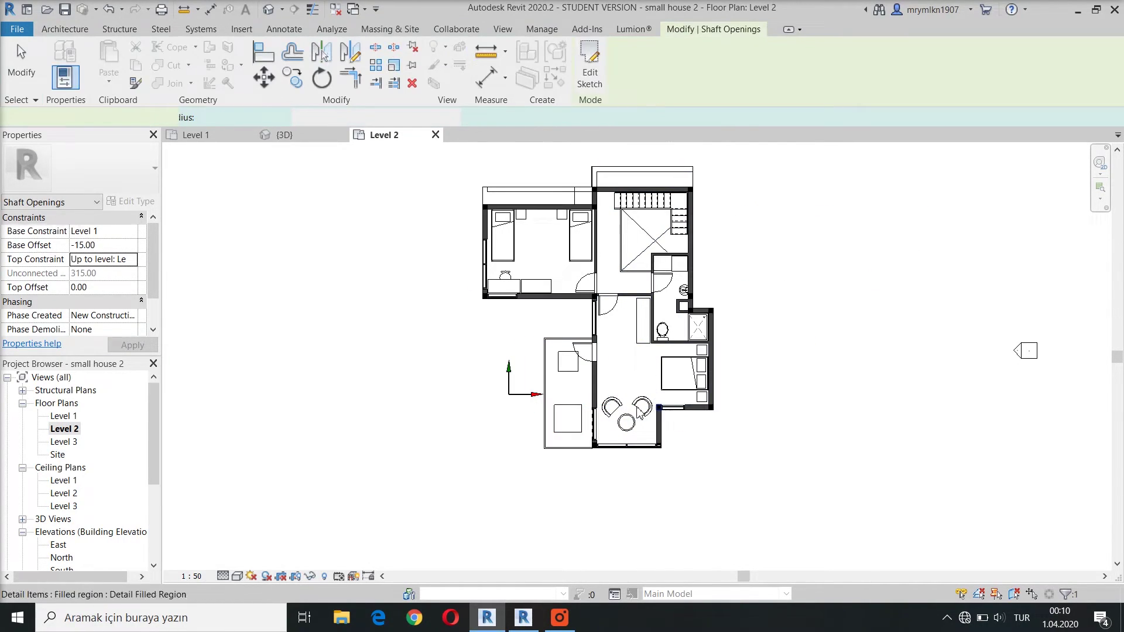
pyautogui.click(267, 9)
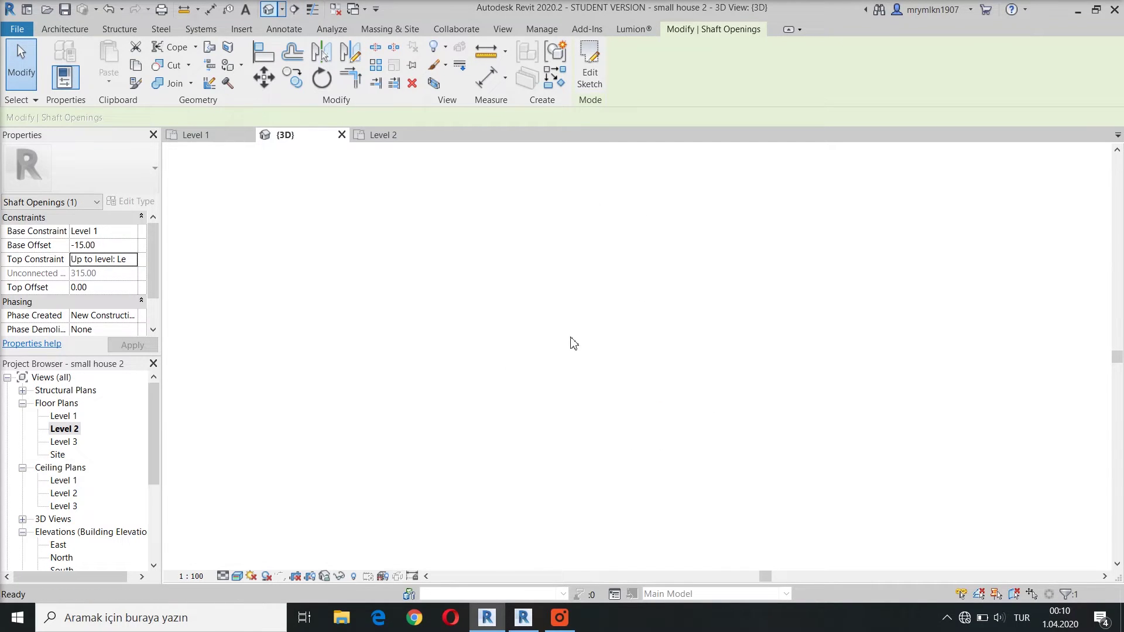
pyautogui.press('Escape')
pyautogui.keyDown('shift'); pyautogui.moveTo(619, 417); pyautogui.dragTo(612, 400, button='middle'); pyautogui.keyUp('shift')
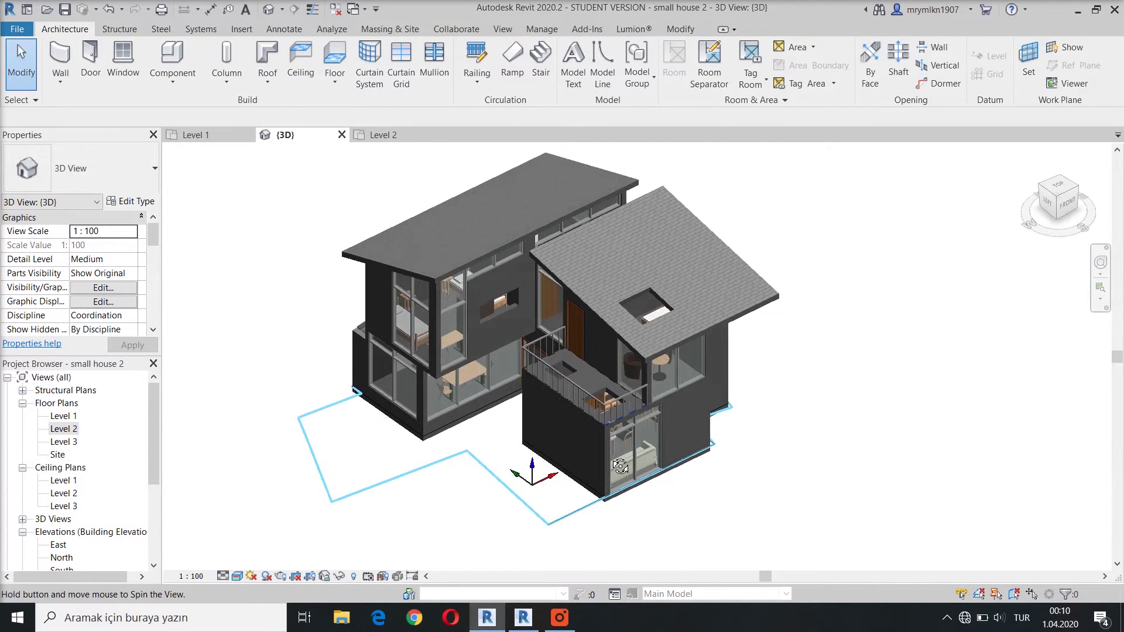
pyautogui.click(610, 399)
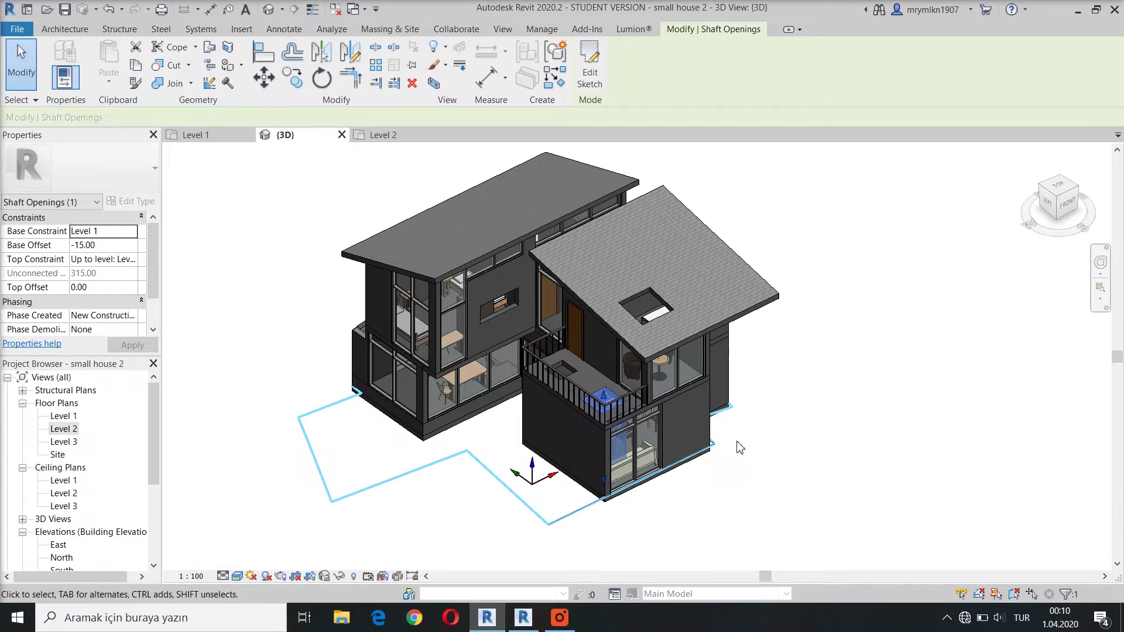
pyautogui.keyDown('shift'); pyautogui.moveTo(735, 446); pyautogui.dragTo(727, 441, button='middle'); pyautogui.keyUp('shift')
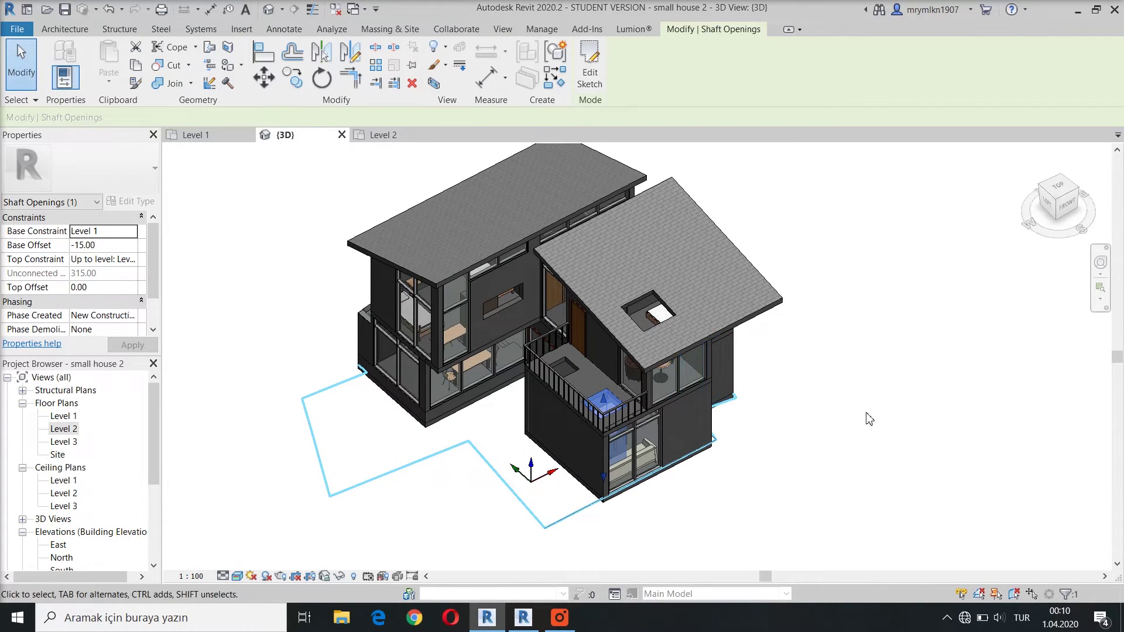